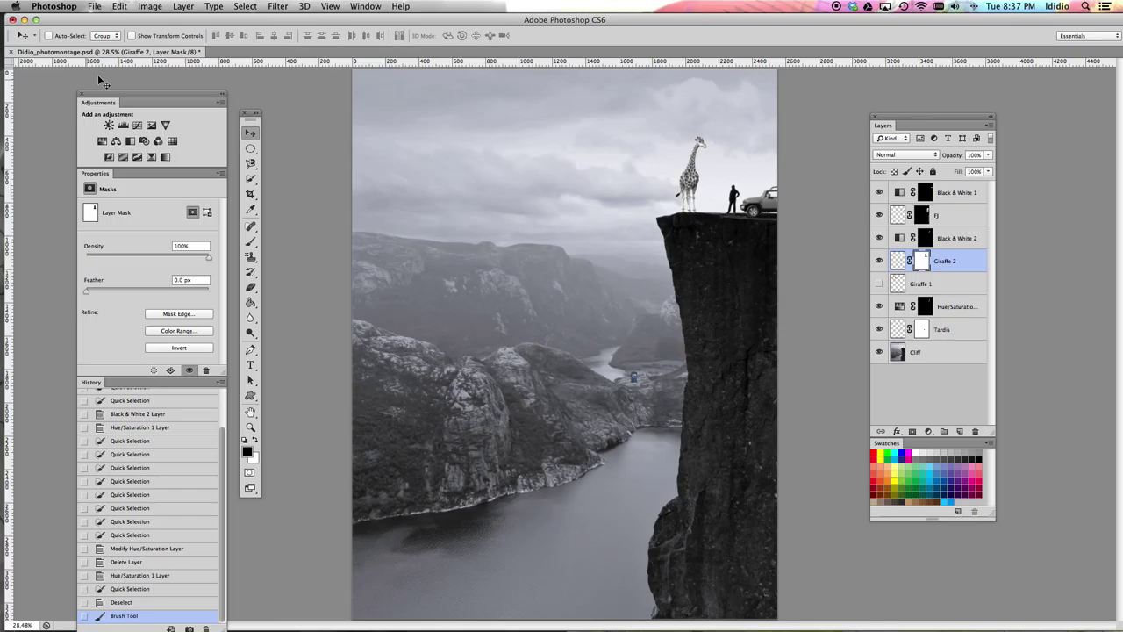
# Delete the Black & White 1 adjustment layer in the Layers panel
pyautogui.click(380, 9)
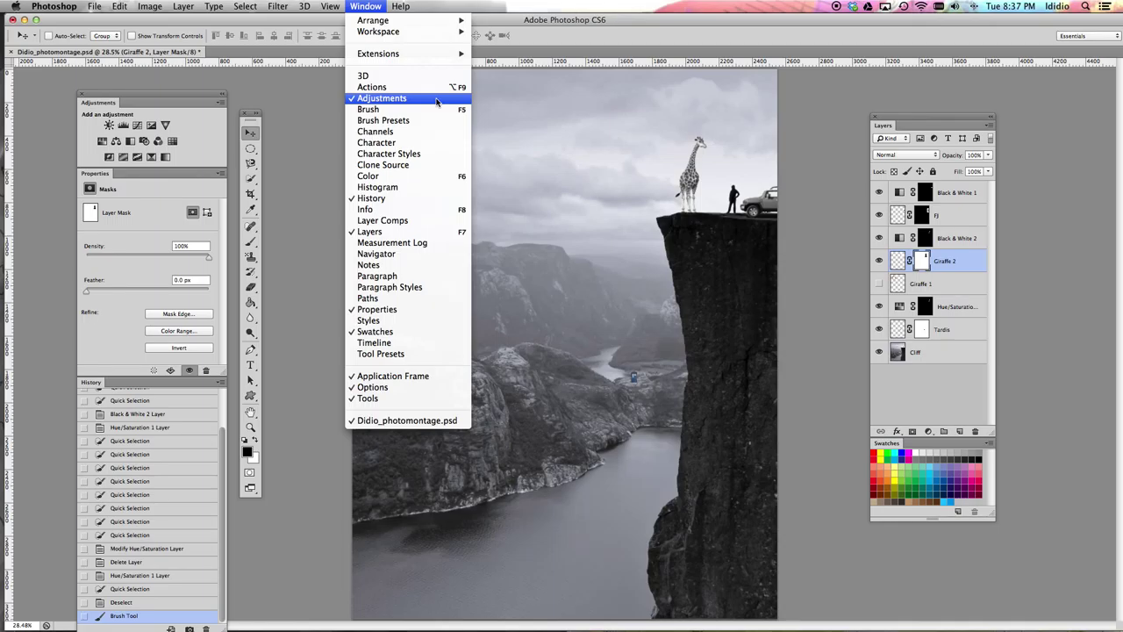
pyautogui.click(173, 94)
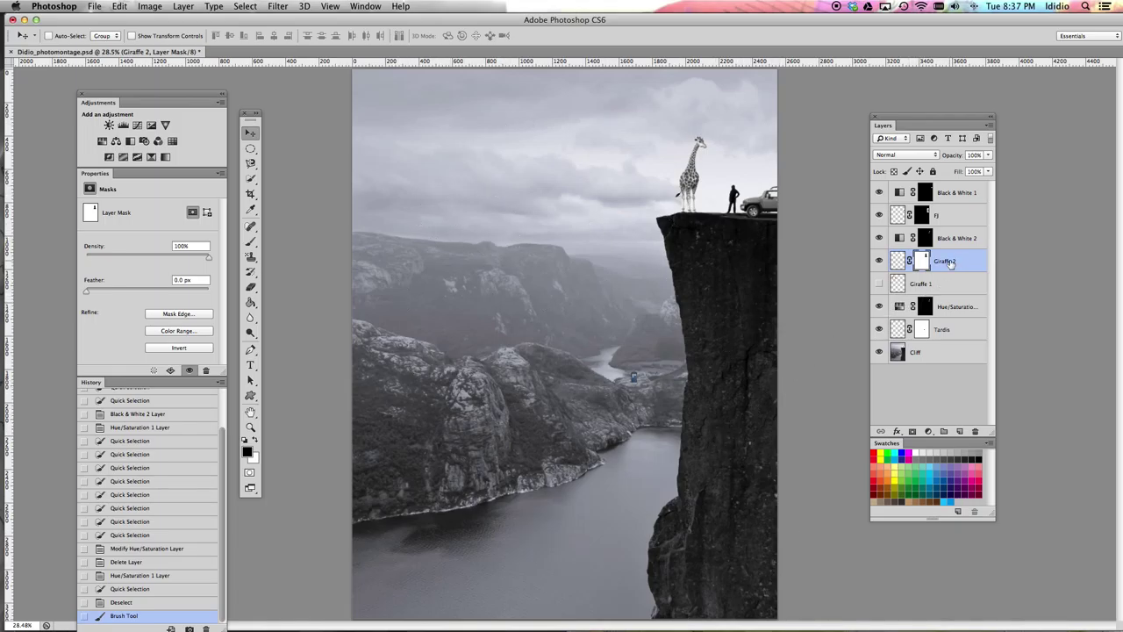
pyautogui.click(961, 216)
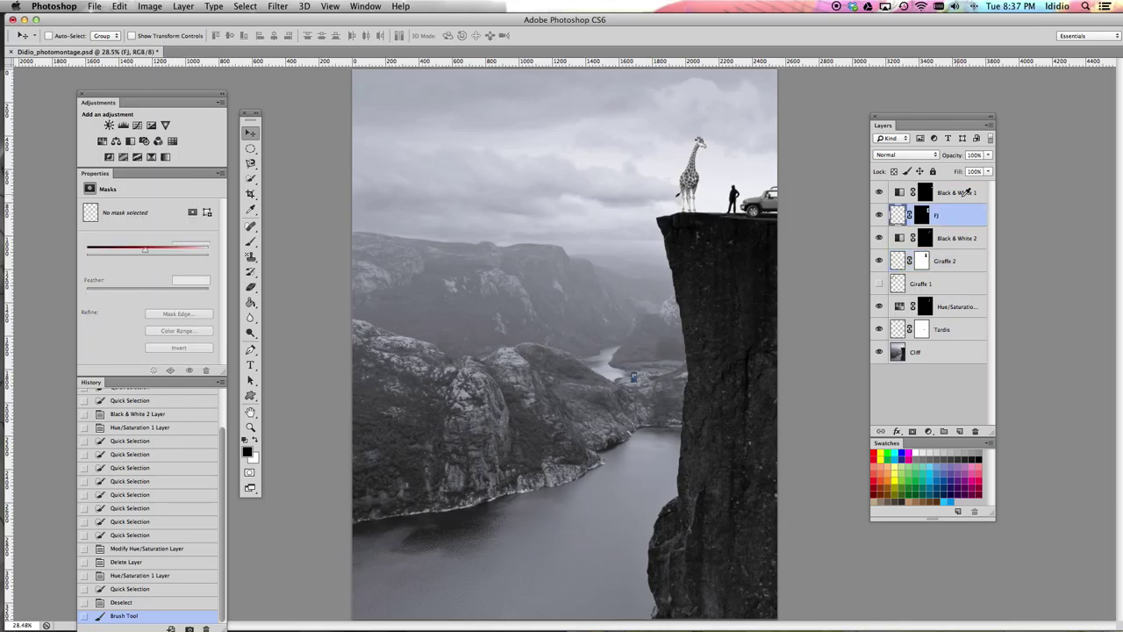
pyautogui.moveTo(959, 192); pyautogui.dragTo(974, 431)
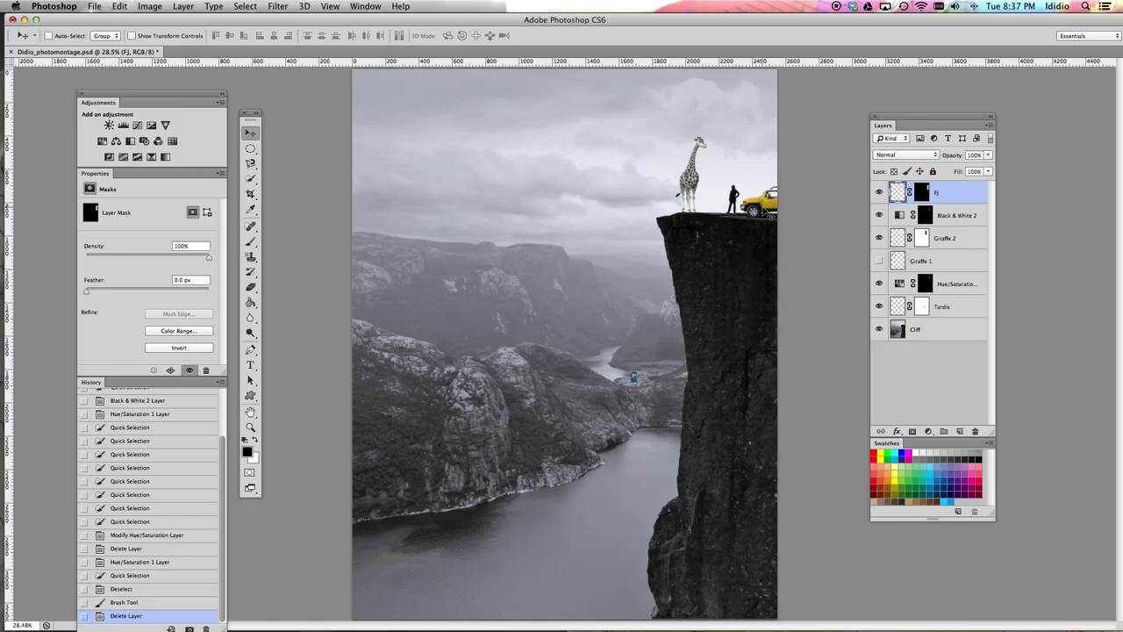
# Zoom in on the jeep's front and wheel on the cliff
pyautogui.press('super+plus')
pyautogui.press('super+plus')
pyautogui.press('super+plus')
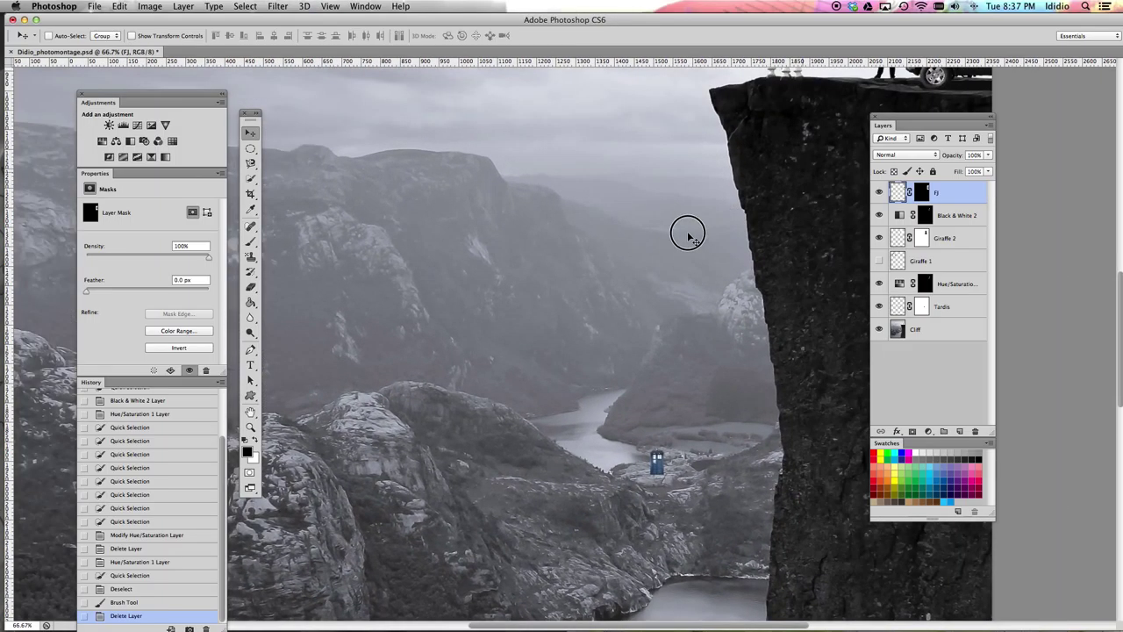
pyautogui.moveTo(689, 235); pyautogui.dragTo(480, 412)
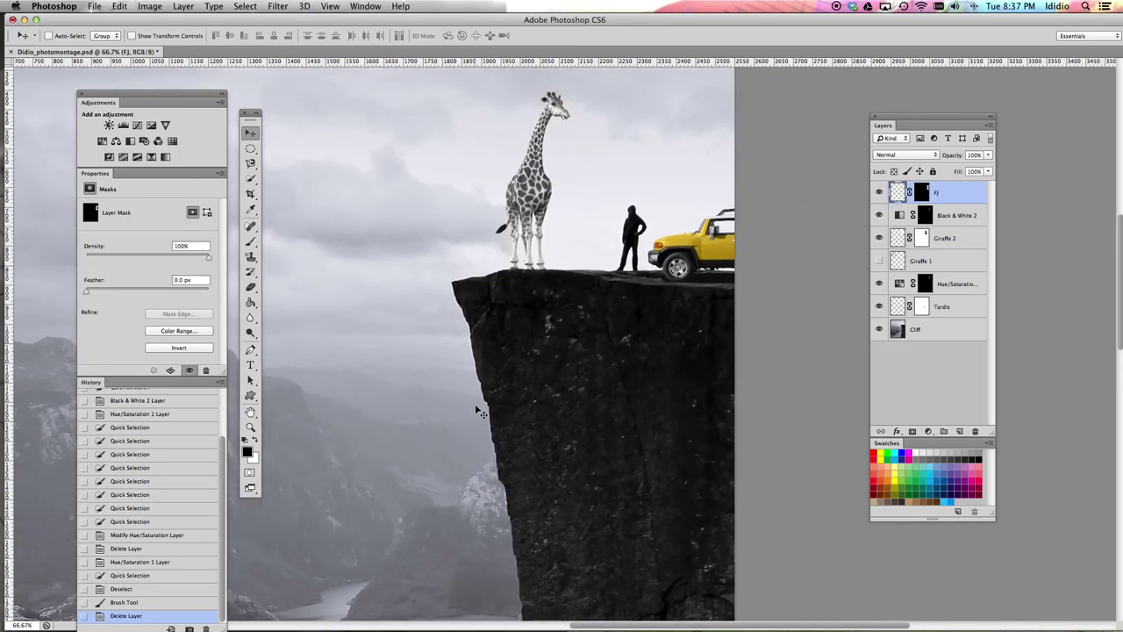
pyautogui.press('super+plus')
pyautogui.press('super+plus')
pyautogui.press('super+plus')
pyautogui.press('b')
pyautogui.moveTo(745, 243)
pyautogui.mouseDown()
pyautogui.moveTo(321, 521)
pyautogui.moveTo(196, 536)
pyautogui.moveTo(220, 603)
pyautogui.moveTo(228, 597)
pyautogui.mouseUp()
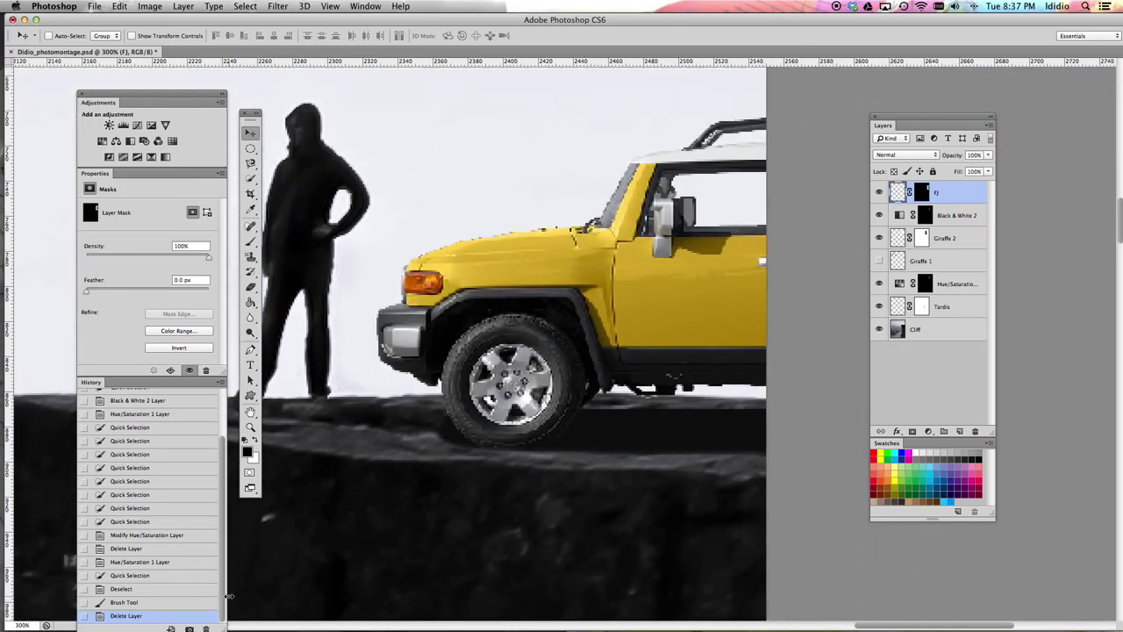
# Quick-select the jeep with an enlarged brush, covering its hood, front bumper and wheel
pyautogui.click(251, 179)
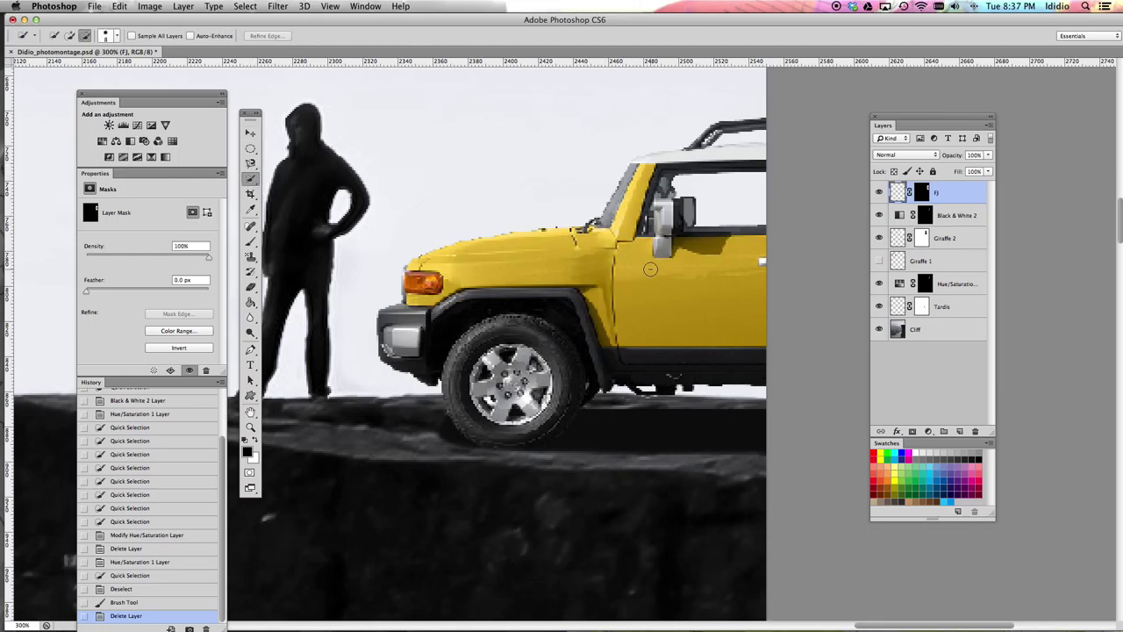
pyautogui.press(']')
pyautogui.press(']')
pyautogui.moveTo(650, 269)
pyautogui.mouseDown()
pyautogui.moveTo(524, 260)
pyautogui.moveTo(494, 244)
pyautogui.mouseUp()
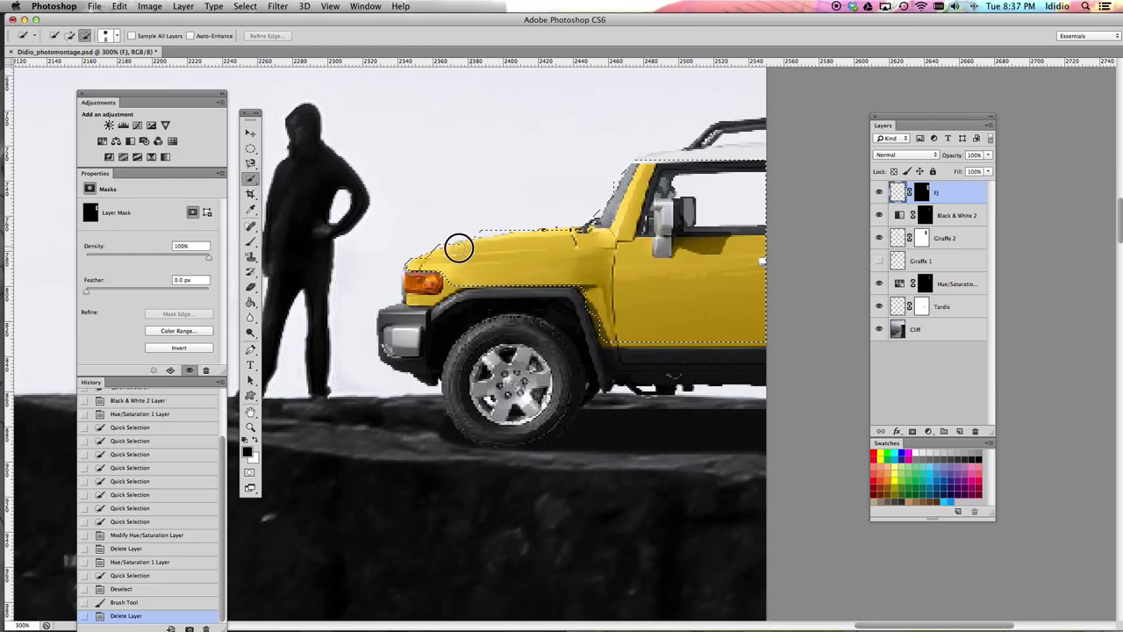
pyautogui.moveTo(403, 322)
pyautogui.mouseDown()
pyautogui.moveTo(430, 369)
pyautogui.moveTo(487, 309)
pyautogui.moveTo(529, 375)
pyautogui.moveTo(577, 369)
pyautogui.moveTo(676, 208)
pyautogui.mouseUp()
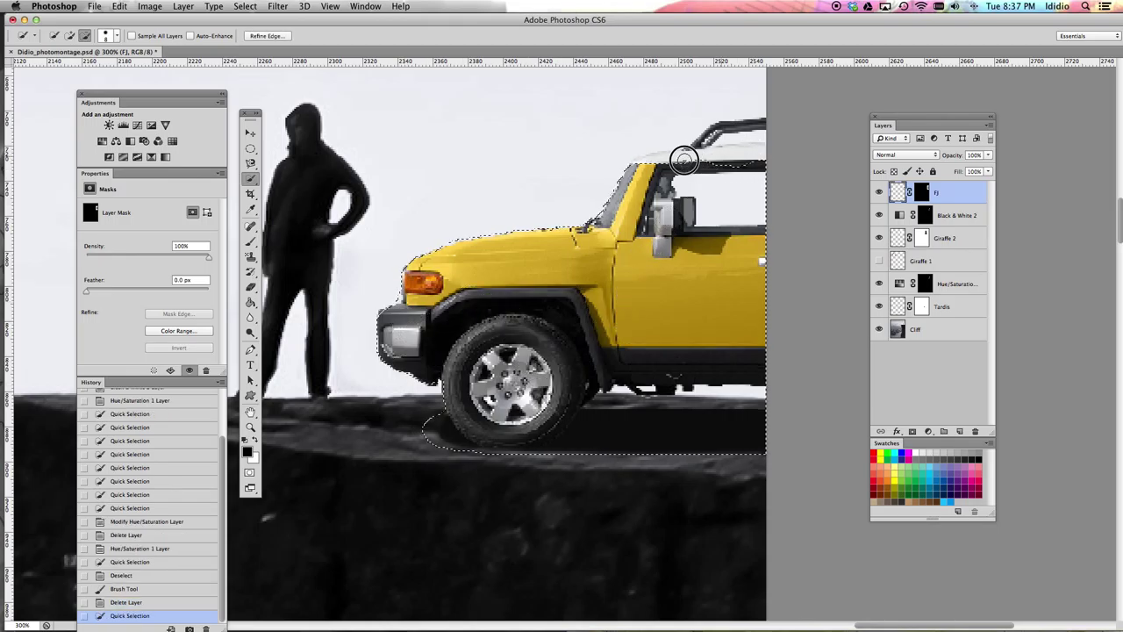
pyautogui.keyDown('alt'); pyautogui.click(563, 138); pyautogui.keyUp('alt')
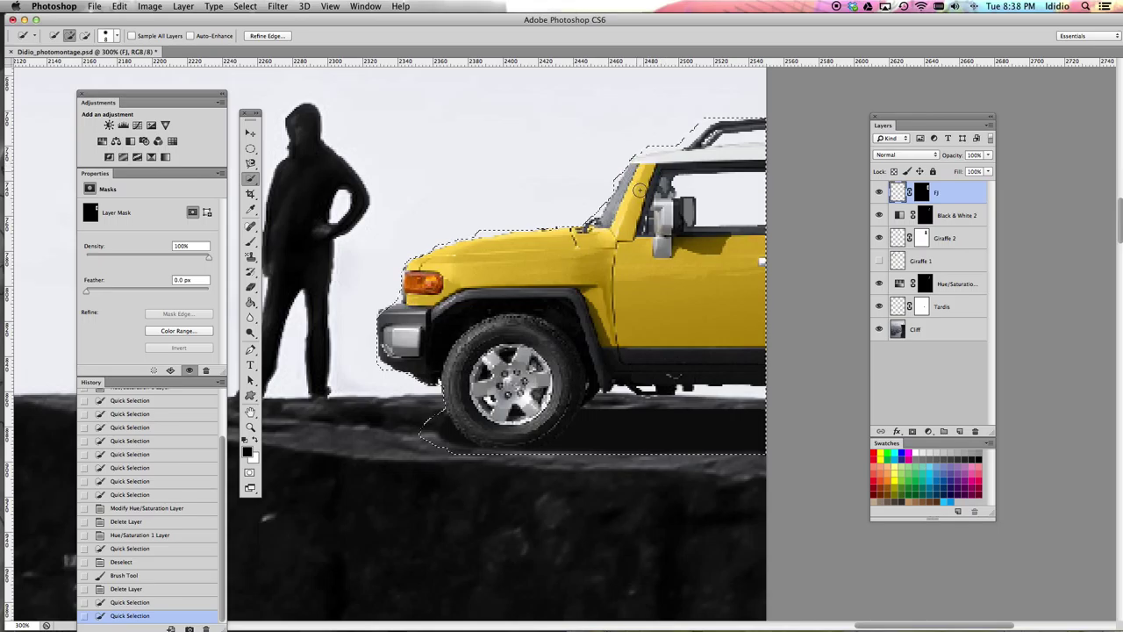
pyautogui.moveTo(640, 191)
pyautogui.mouseDown()
pyautogui.moveTo(476, 267)
pyautogui.moveTo(447, 263)
pyautogui.mouseUp()
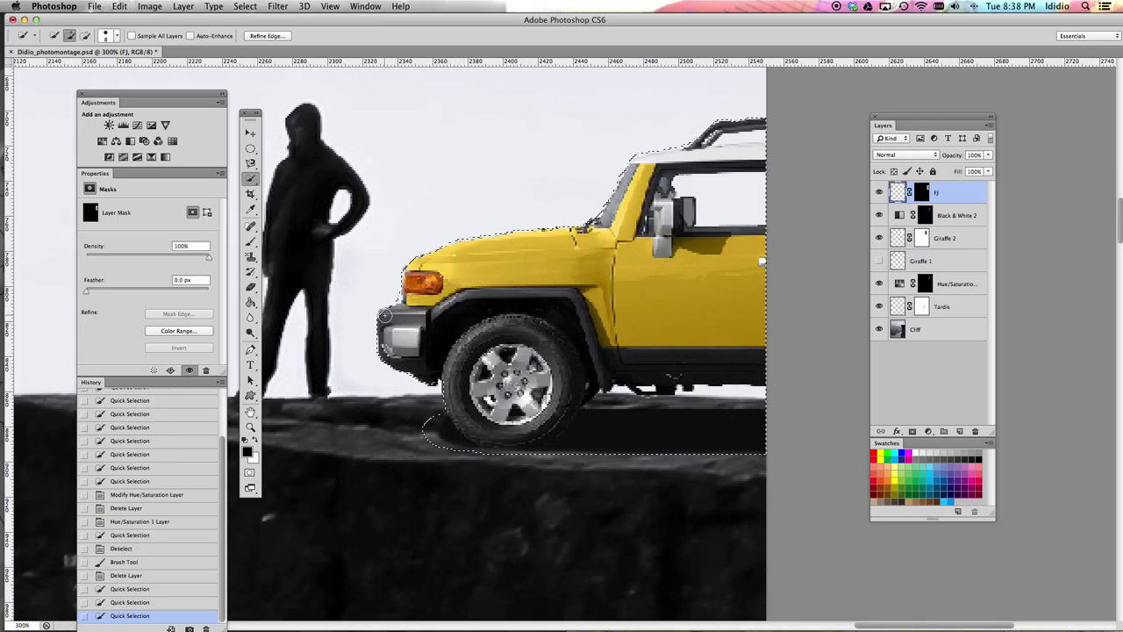
pyautogui.moveTo(383, 325); pyautogui.dragTo(426, 348)
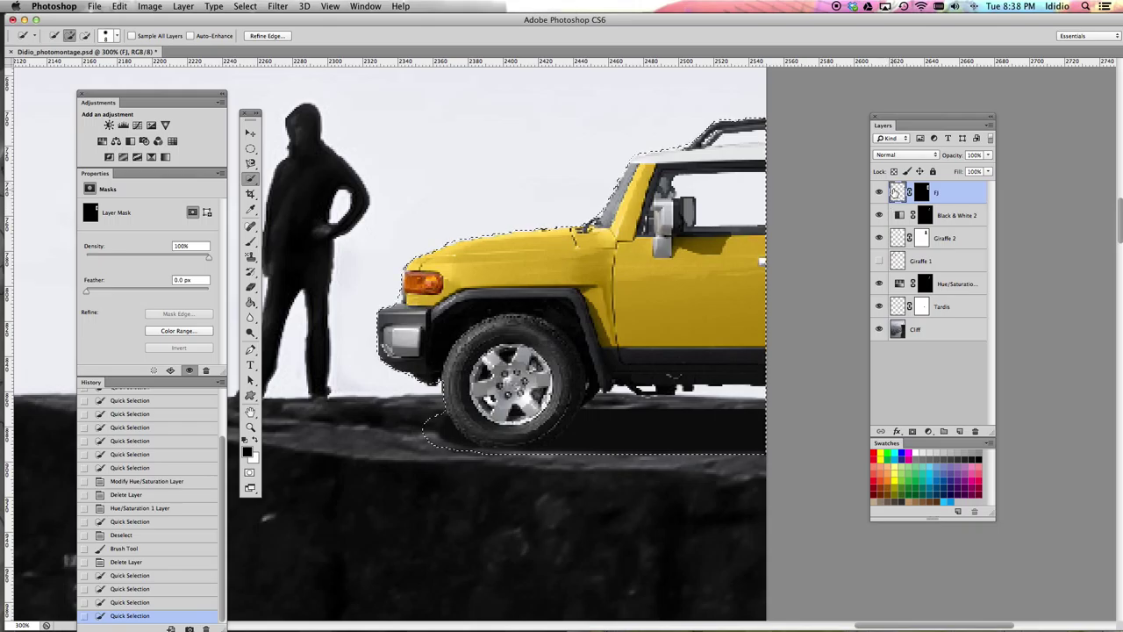
pyautogui.click(922, 193)
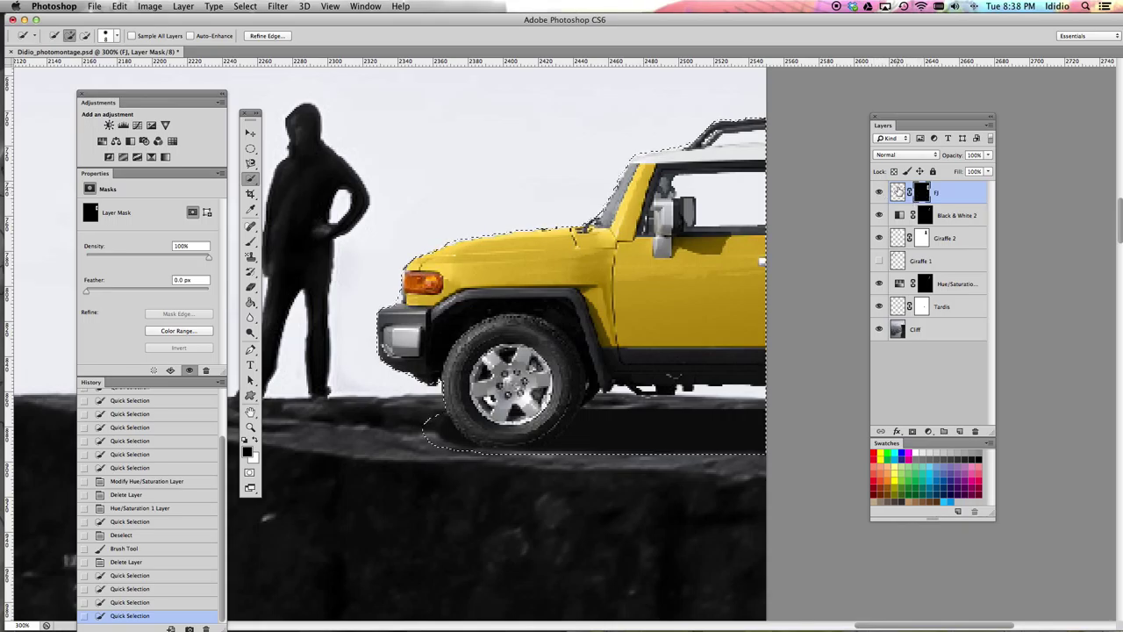
# On the FJ layer, add a Black & White adjustment masked to the jeep, then zoom out
pyautogui.click(898, 192)
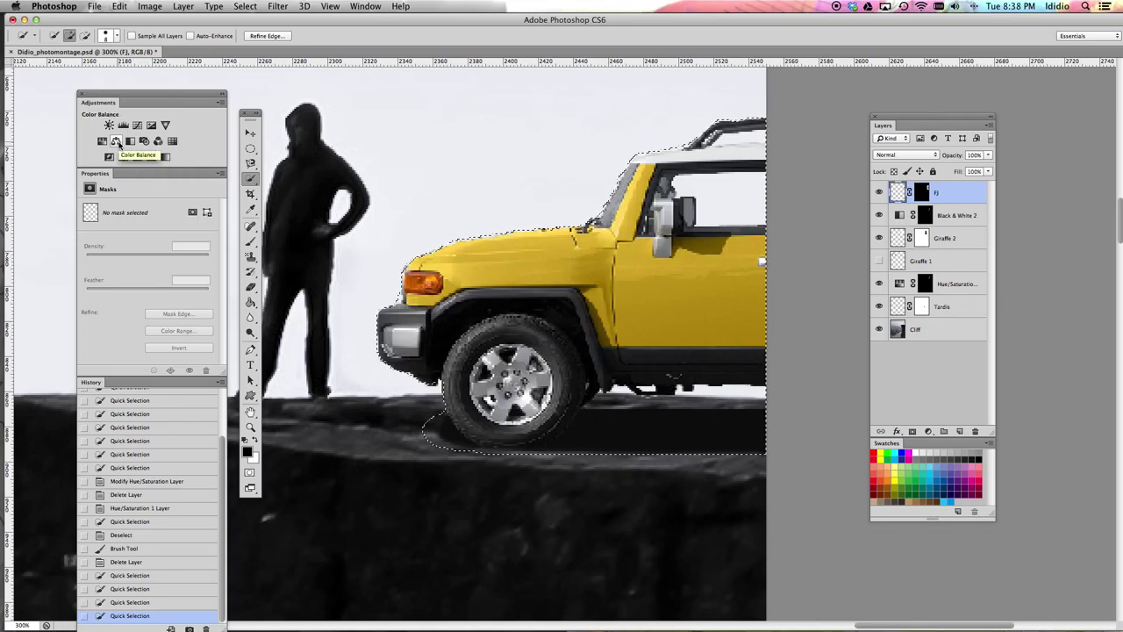
pyautogui.click(132, 142)
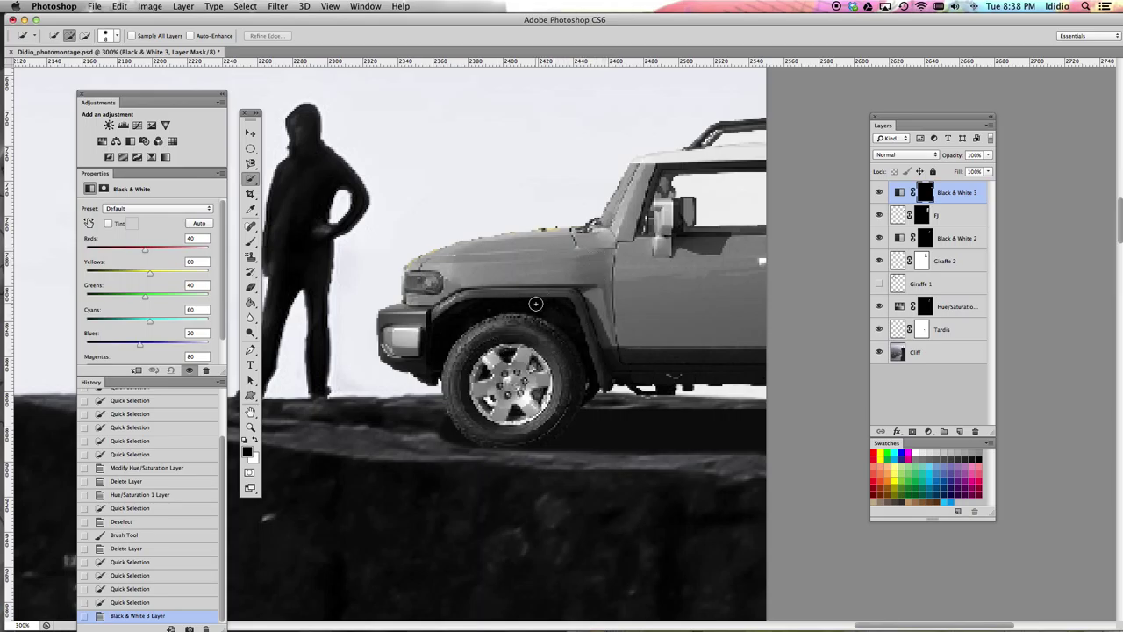
pyautogui.press('super+minus')
pyautogui.press('super+minus')
pyautogui.press('super+minus')
pyautogui.press('super+minus')
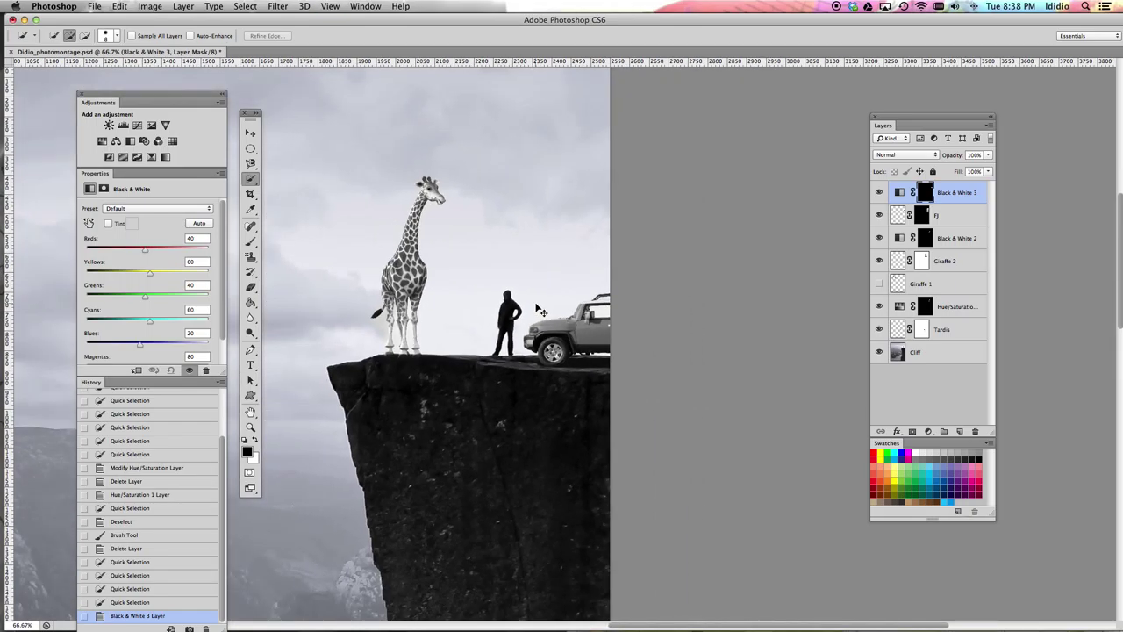
pyautogui.press('super+minus')
pyautogui.press('super+minus')
pyautogui.press('super+minus')
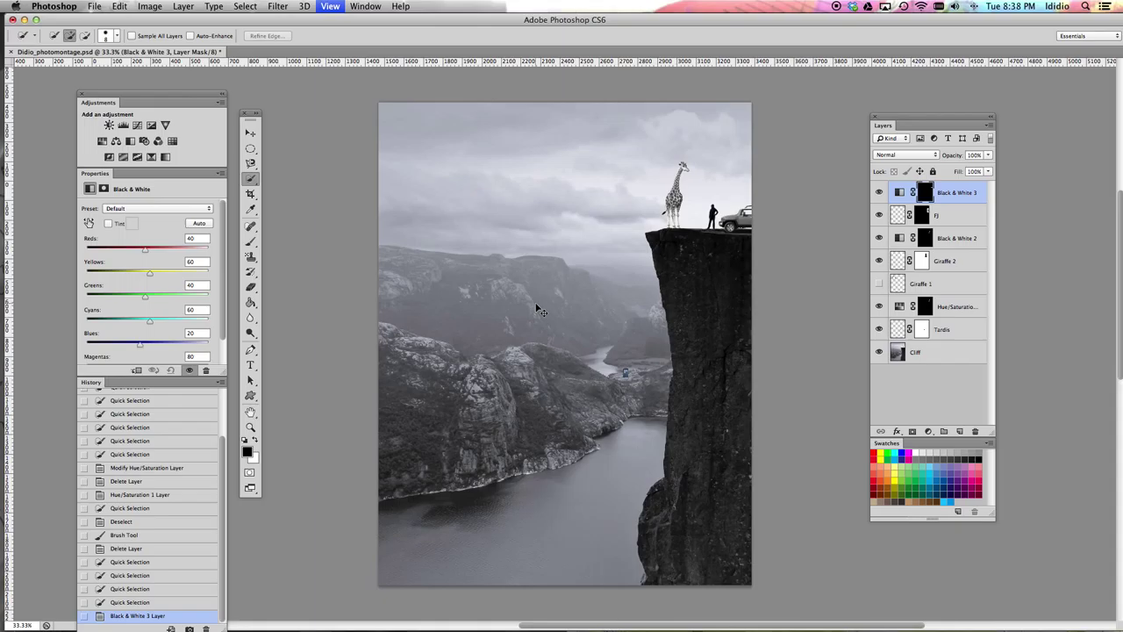
# Zoom in closely on the TARDIS beside the river
pyautogui.press('super+plus')
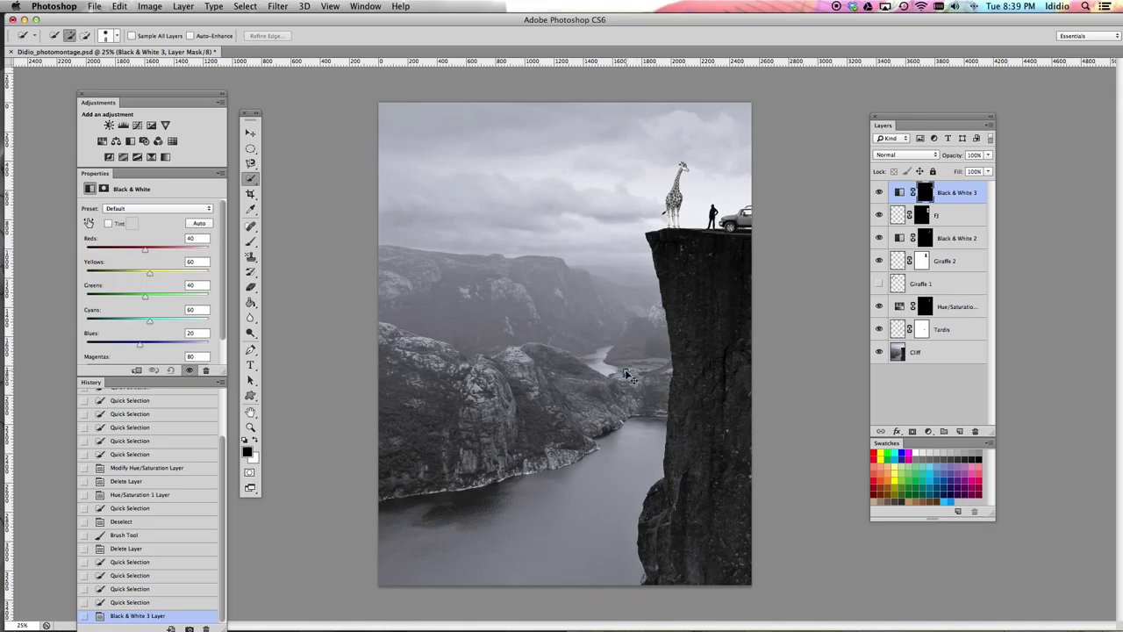
pyautogui.press('super+plus')
pyautogui.press('super+plus')
pyautogui.press('super+plus')
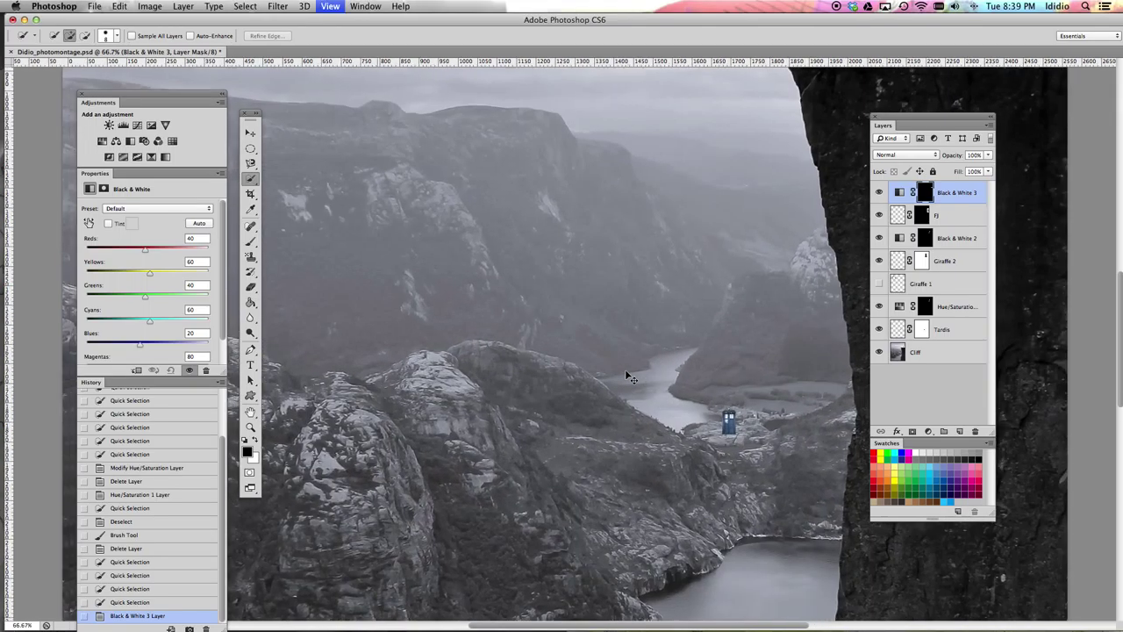
pyautogui.press('super+plus')
pyautogui.press('super+plus')
pyautogui.press('super+plus')
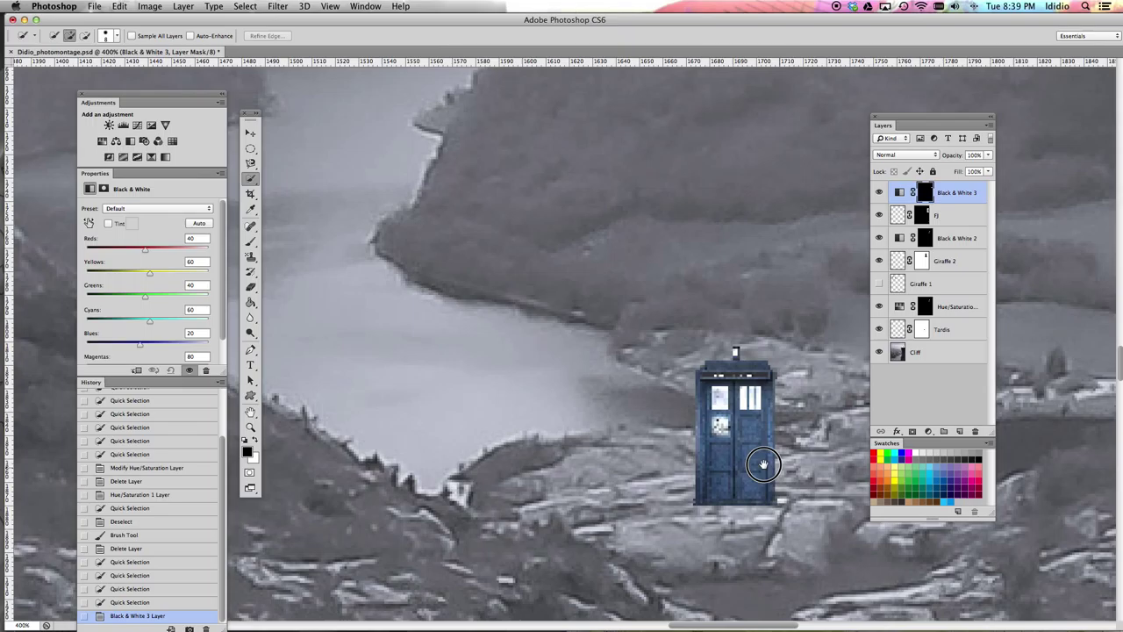
pyautogui.hscroll(5, 608, 400)
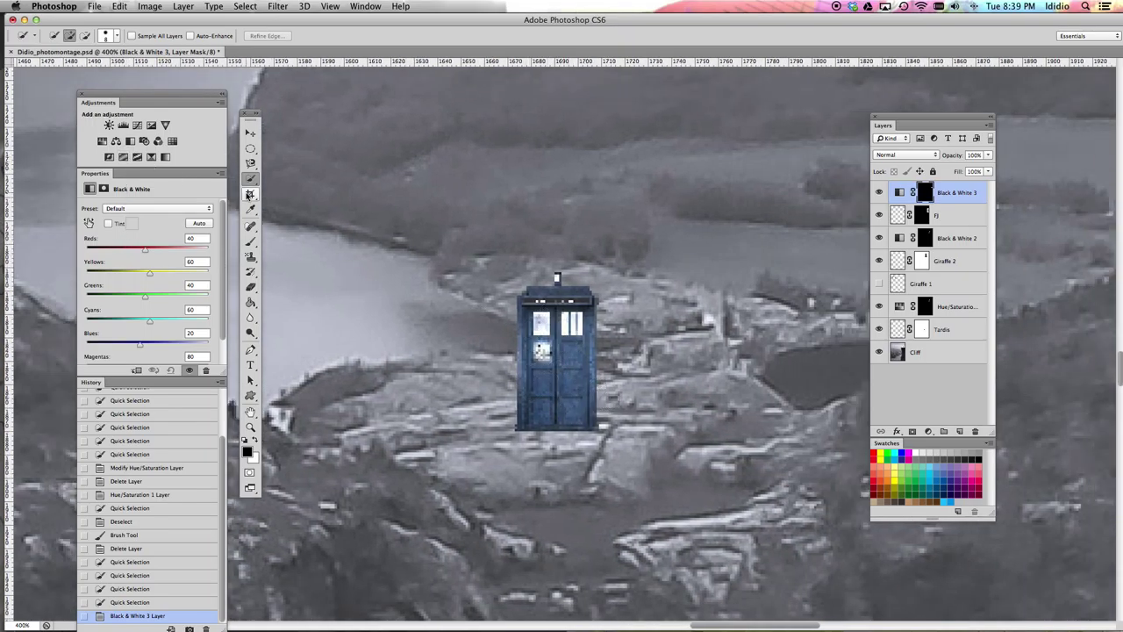
# Pick the Quick Selection tool and shrink its brush to 2 px
pyautogui.click(250, 179)
pyautogui.click(272, 179)
pyautogui.click(33, 36)
pyautogui.click(25, 43)
pyautogui.click(27, 37)
pyautogui.click(113, 36)
pyautogui.click(114, 36)
pyautogui.click(106, 36)
pyautogui.moveTo(58, 68); pyautogui.dragTo(55, 70)
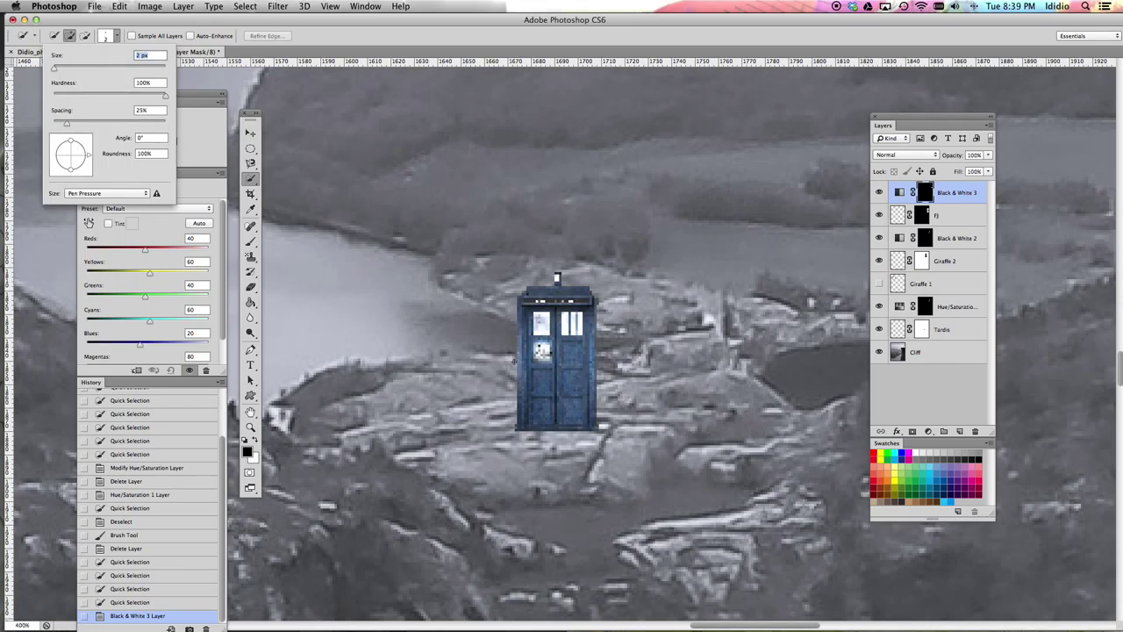
pyautogui.click(554, 363)
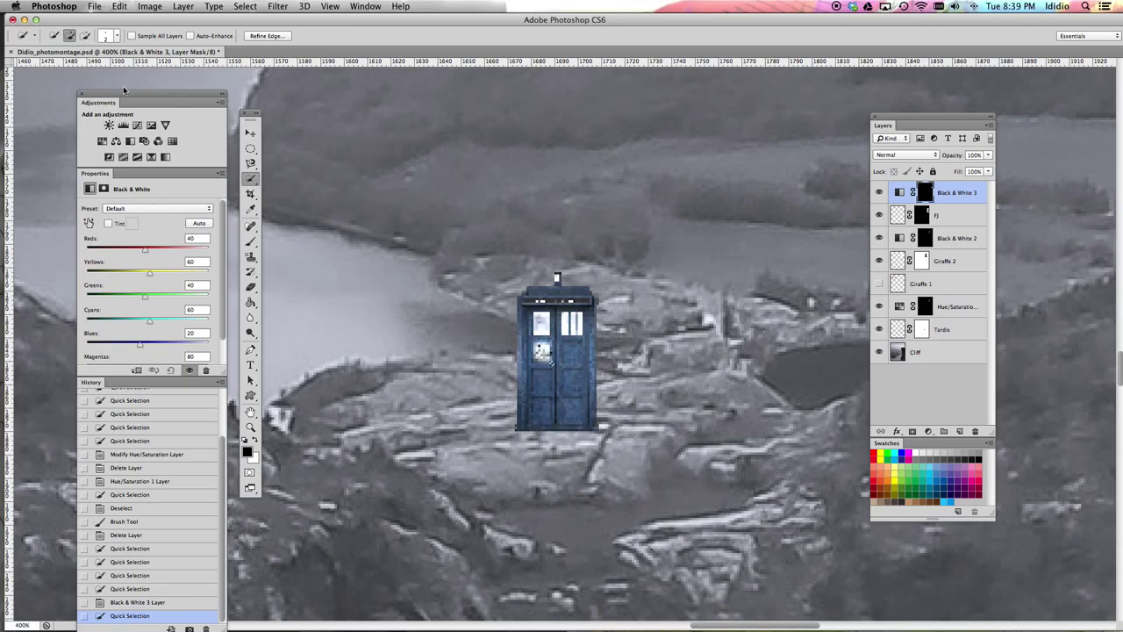
# Brush a new selection over the TARDIS door and windows, trimming near its top
pyautogui.click(54, 35)
pyautogui.moveTo(549, 373)
pyautogui.mouseDown()
pyautogui.moveTo(553, 321)
pyautogui.moveTo(582, 290)
pyautogui.moveTo(527, 290)
pyautogui.moveTo(580, 289)
pyautogui.moveTo(566, 328)
pyautogui.moveTo(578, 320)
pyautogui.moveTo(560, 333)
pyautogui.moveTo(538, 308)
pyautogui.moveTo(526, 326)
pyautogui.moveTo(524, 297)
pyautogui.moveTo(538, 301)
pyautogui.moveTo(517, 301)
pyautogui.moveTo(558, 280)
pyautogui.mouseUp()
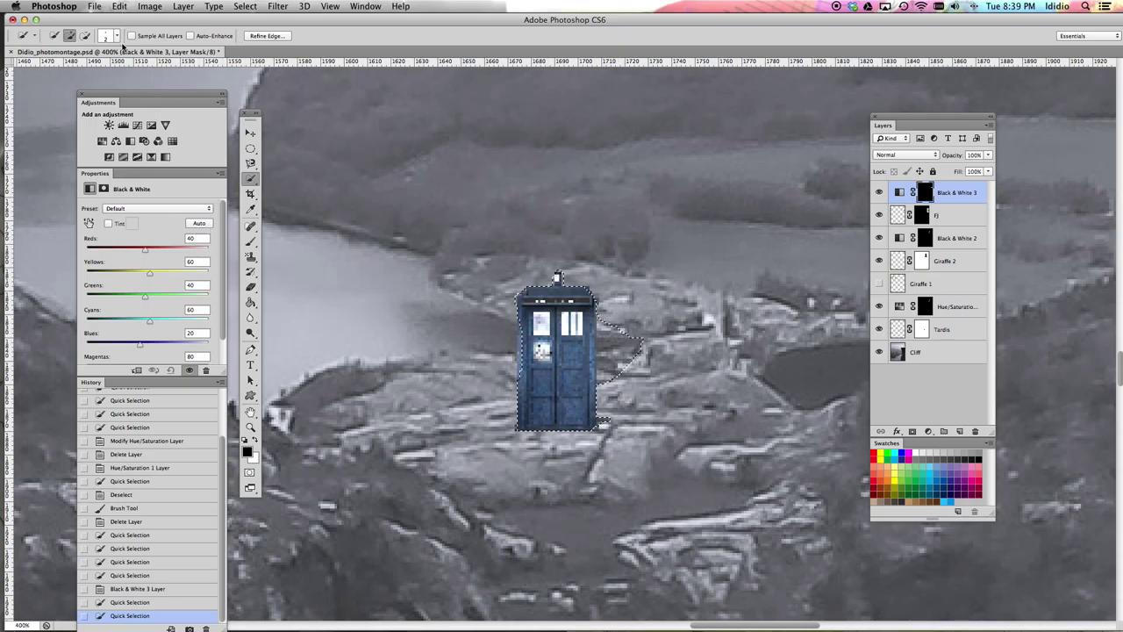
pyautogui.click(85, 35)
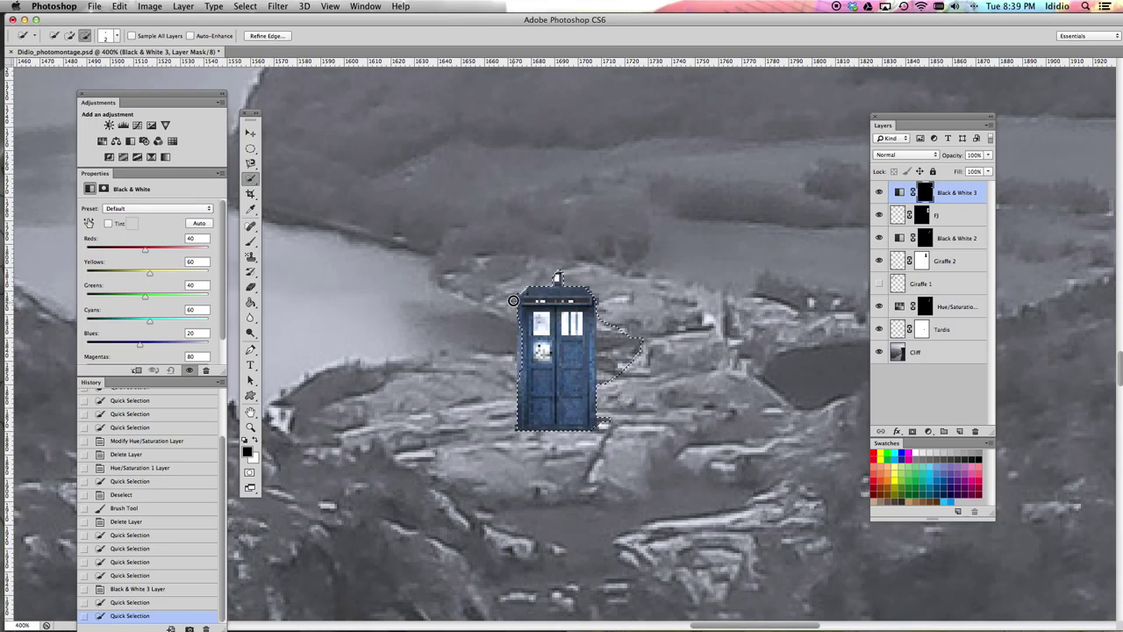
pyautogui.moveTo(513, 300); pyautogui.dragTo(567, 287)
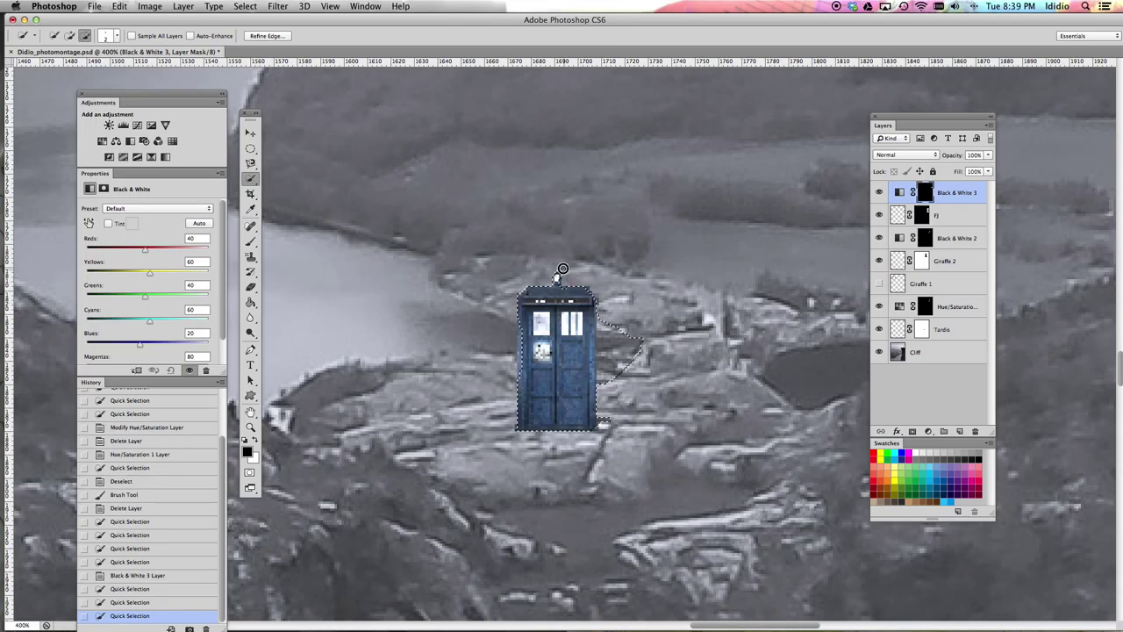
pyautogui.click(556, 279)
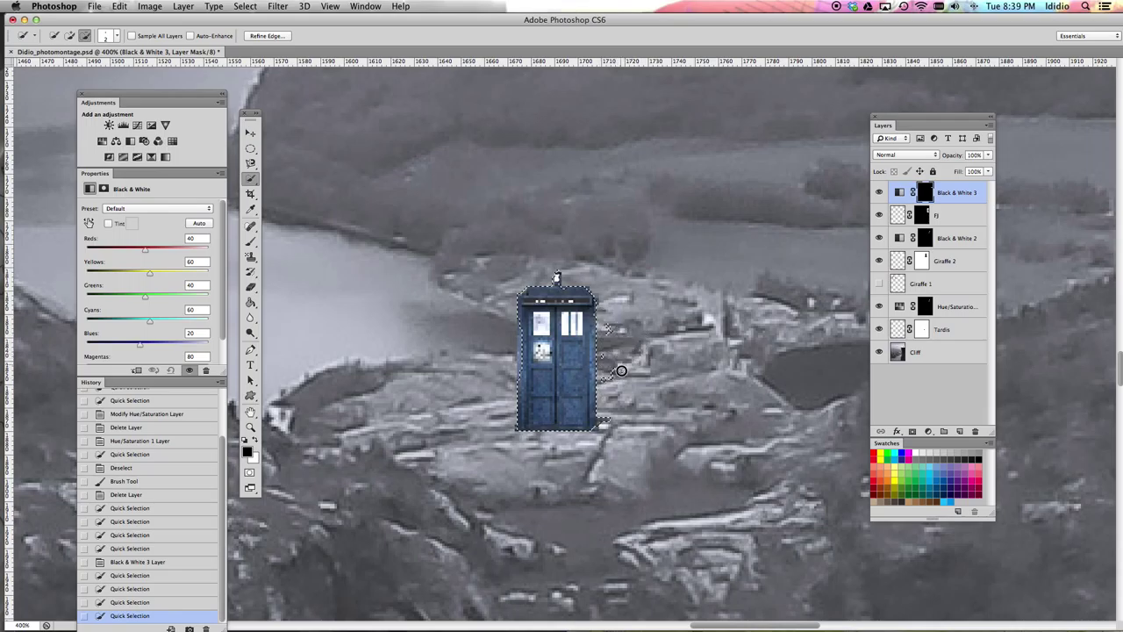
# Trim the selection along the TARDIS's right edge
pyautogui.click(605, 359)
pyautogui.click(607, 366)
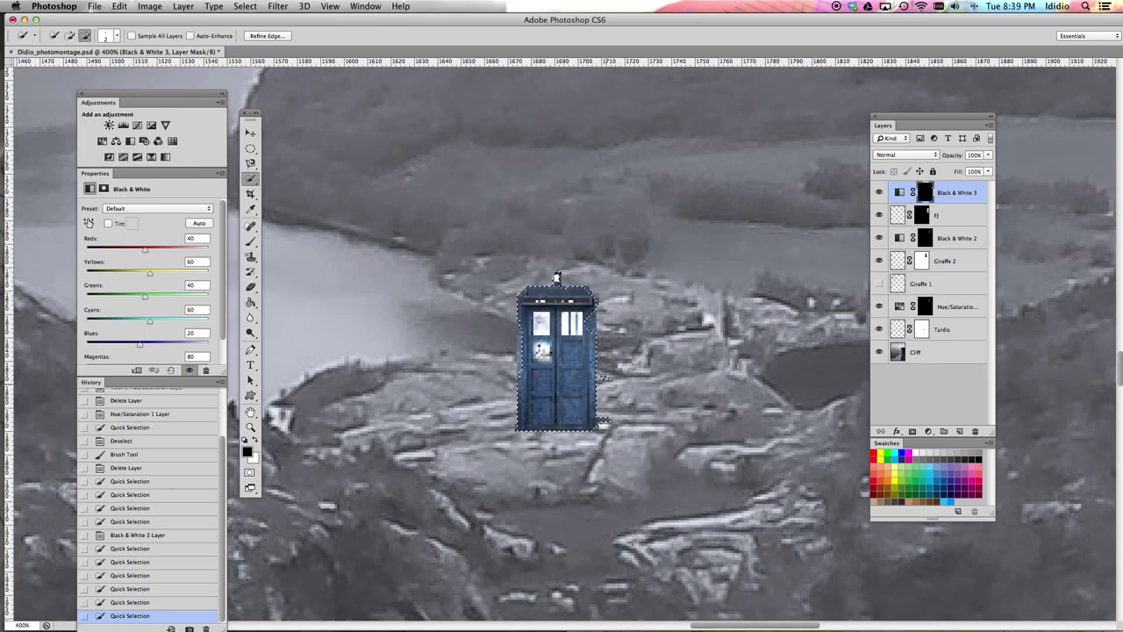
pyautogui.click(606, 382)
pyautogui.click(608, 379)
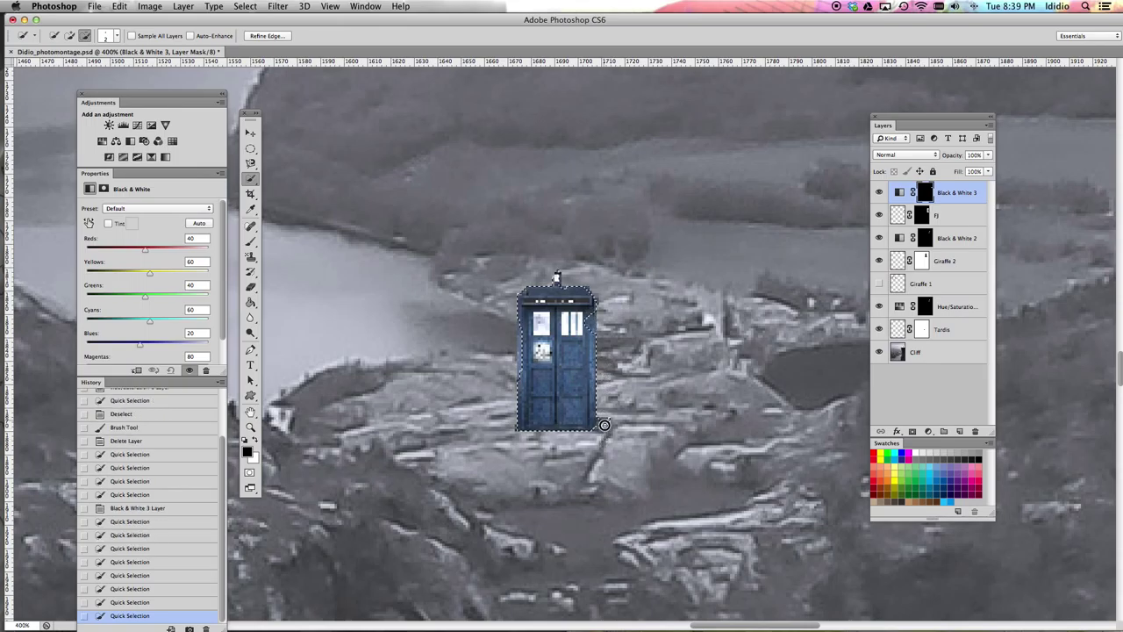
pyautogui.click(601, 422)
pyautogui.click(85, 36)
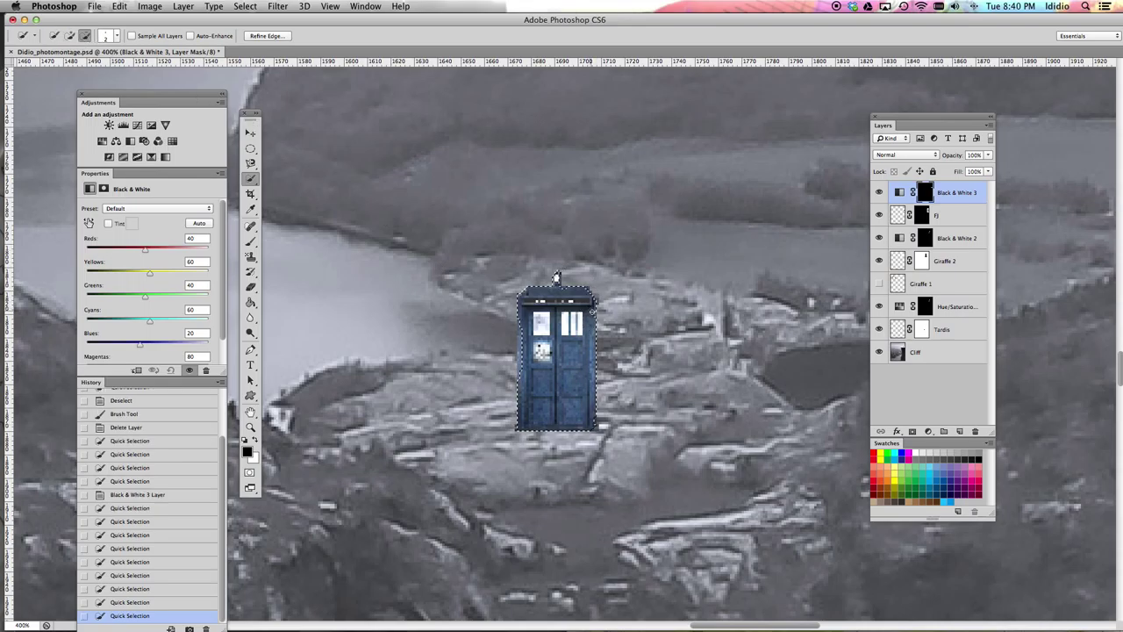
pyautogui.click(586, 325)
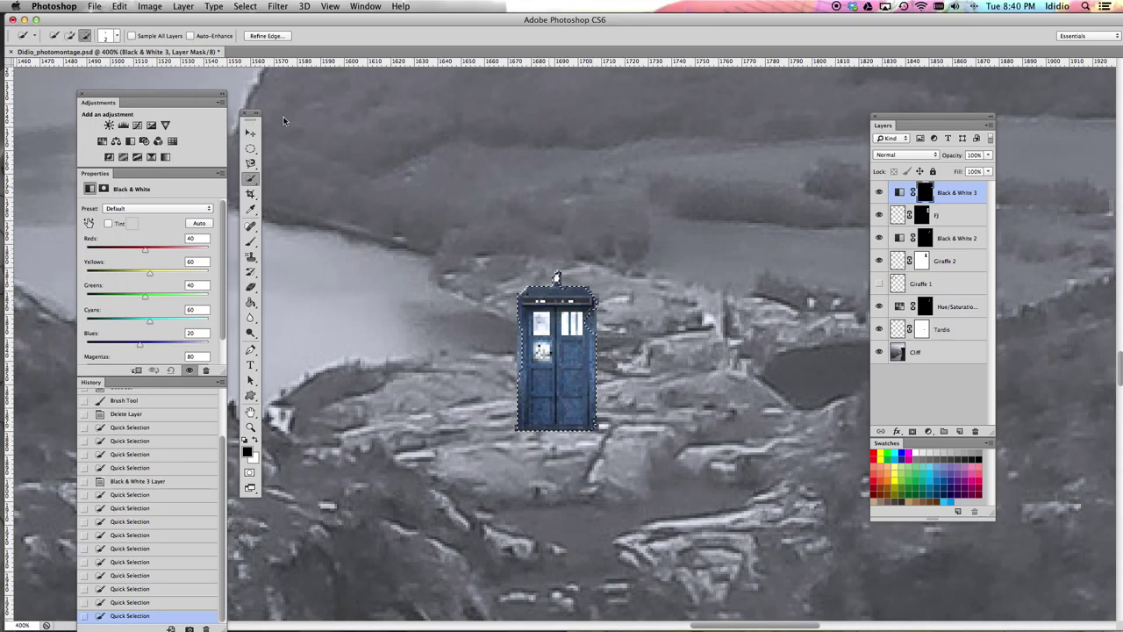
# Add missed areas along the TARDIS's left edge to the selection
pyautogui.click(69, 36)
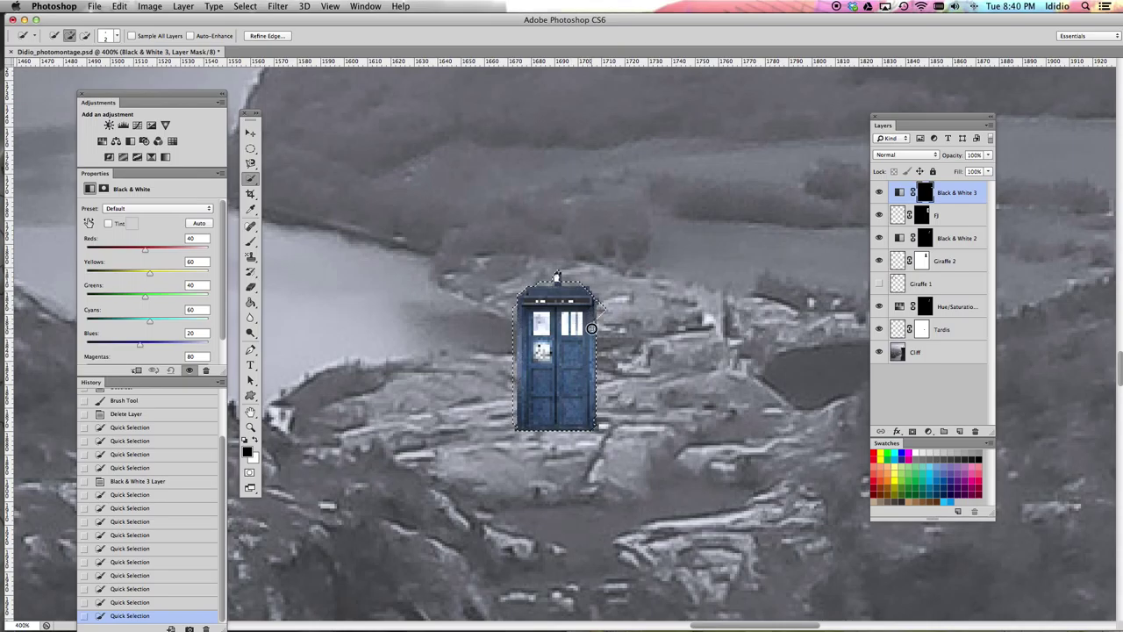
pyautogui.click(531, 332)
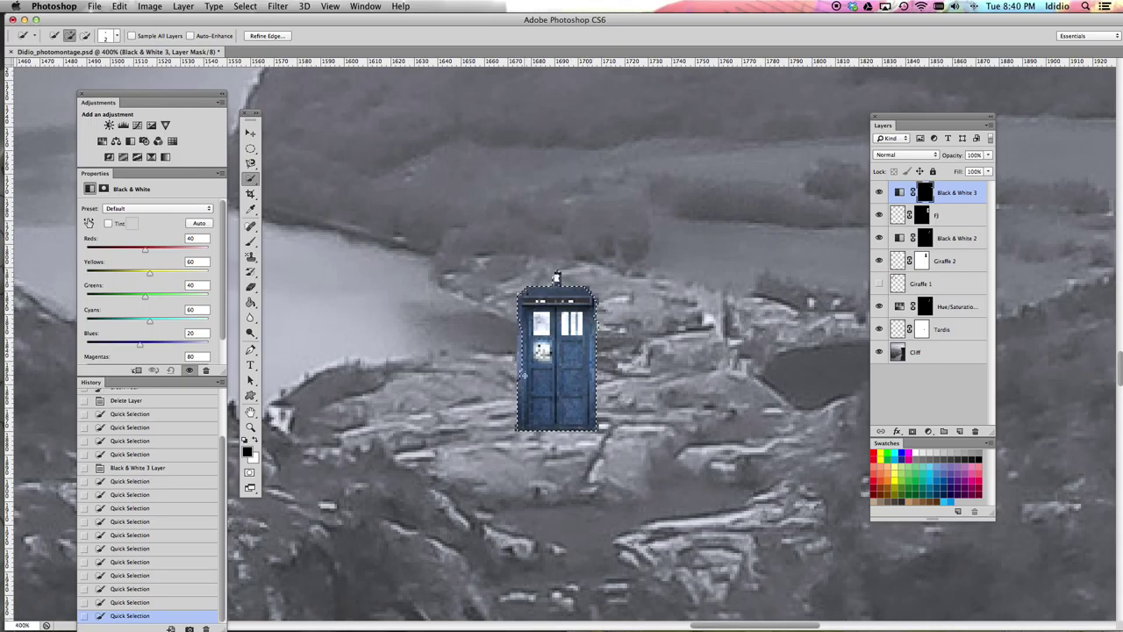
pyautogui.click(533, 391)
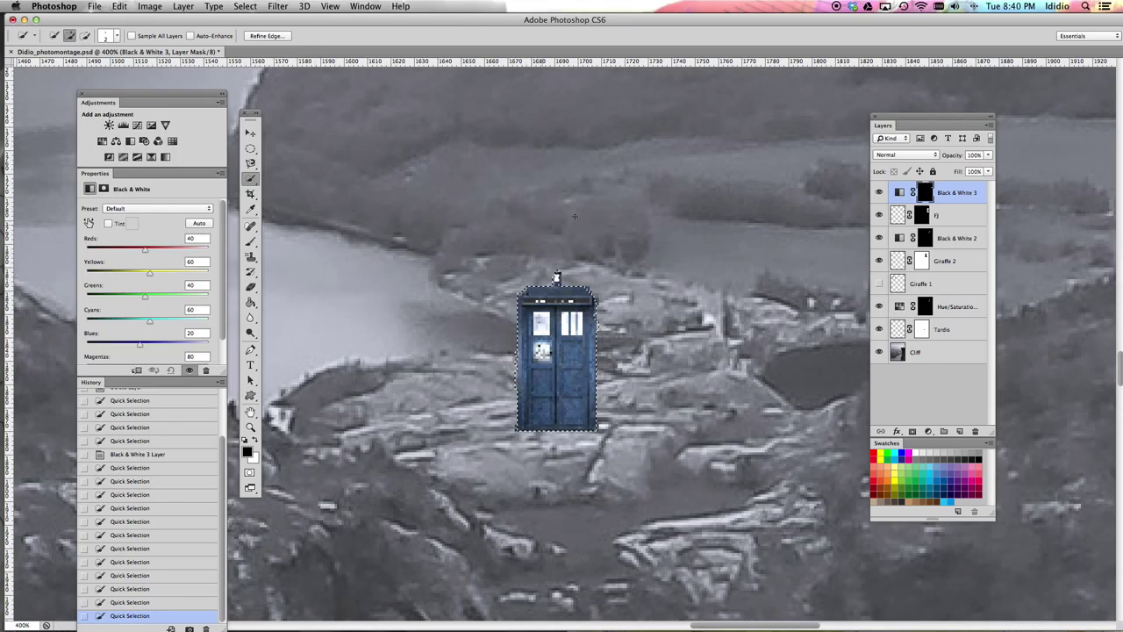
# Delete the old Hue/Saturation layer and add a new one at Hue +3, Saturation +31
pyautogui.press('super+minus')
pyautogui.press('super+minus')
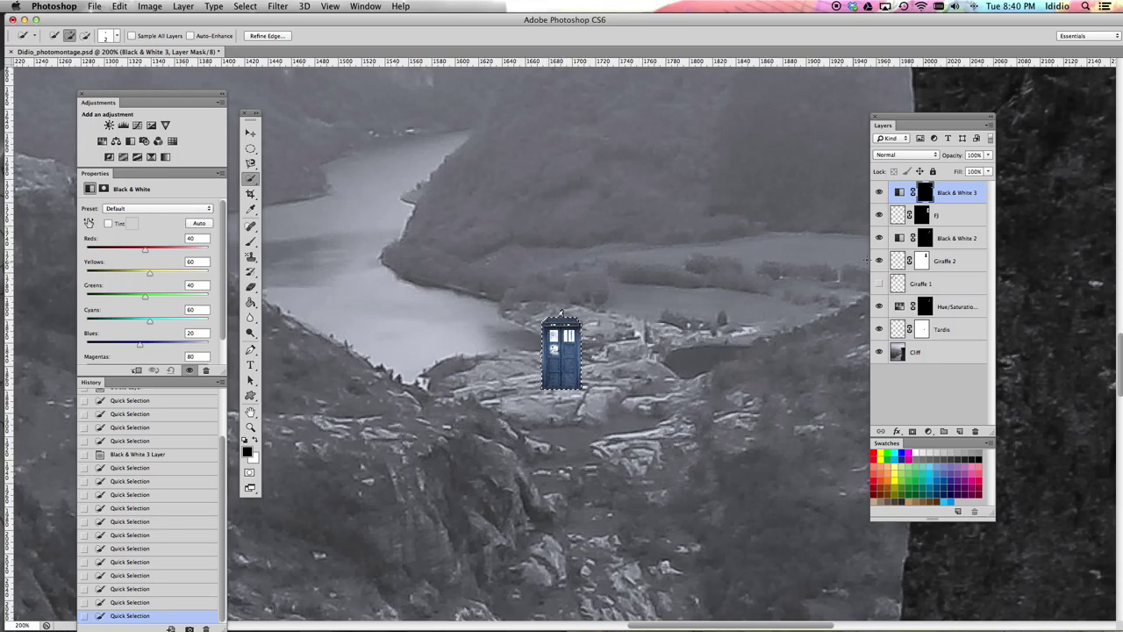
pyautogui.click(898, 332)
pyautogui.moveTo(964, 309); pyautogui.dragTo(975, 431)
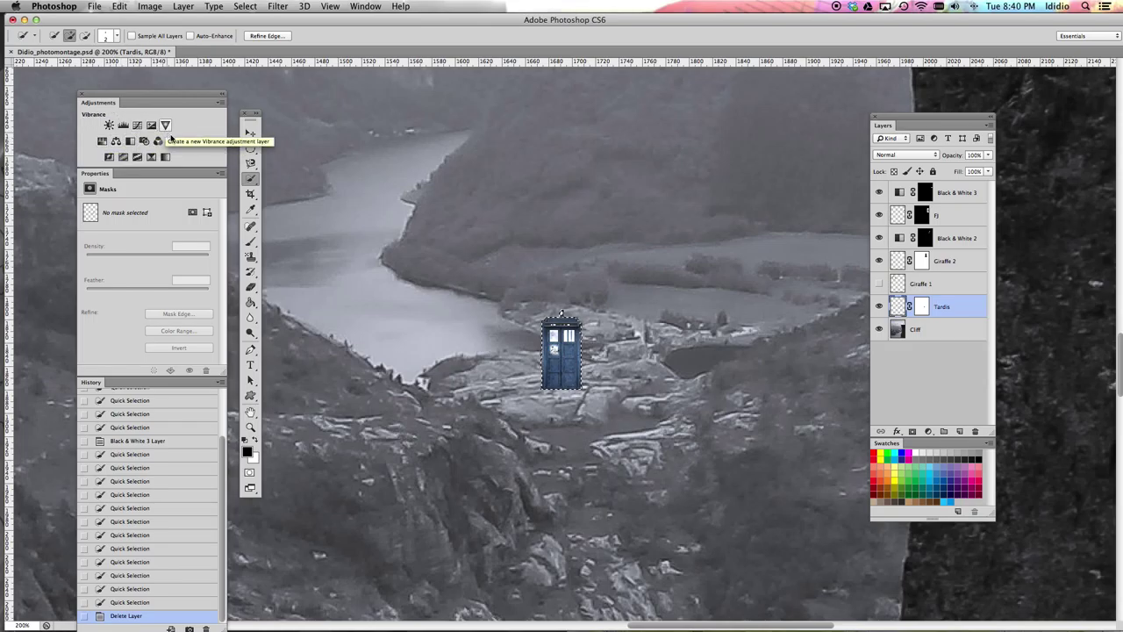
pyautogui.click(101, 142)
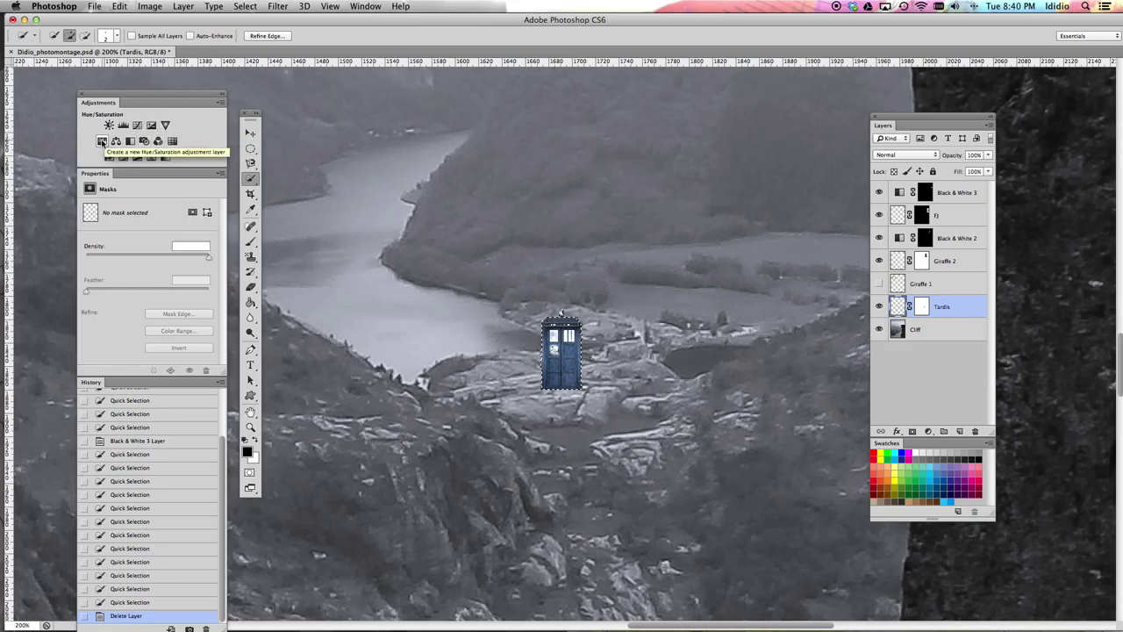
pyautogui.moveTo(147, 251); pyautogui.dragTo(166, 288)
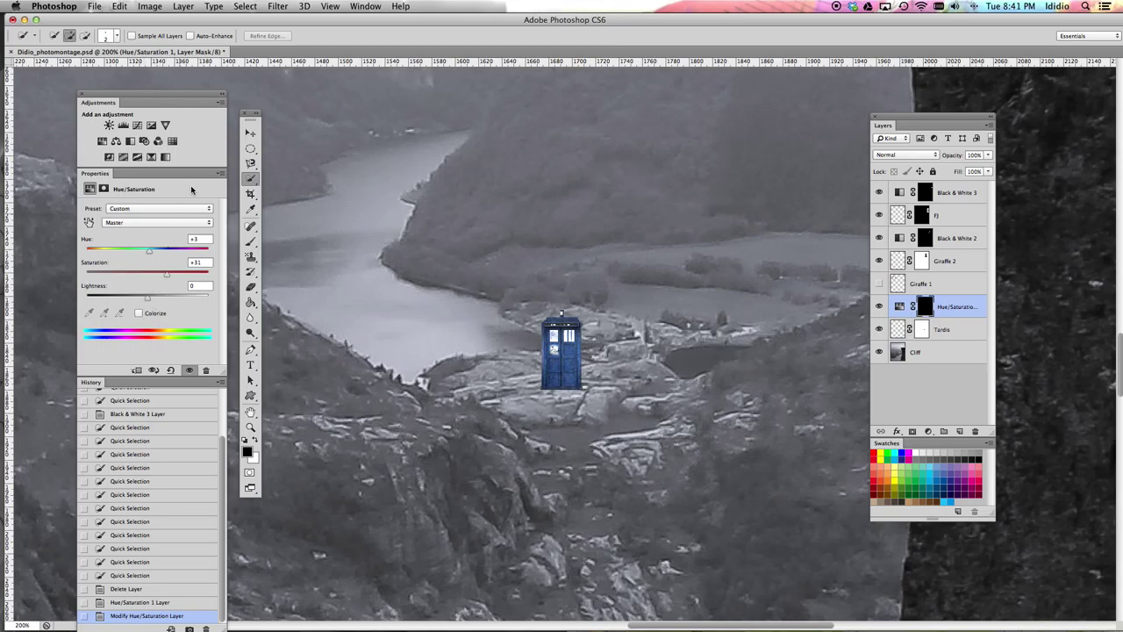
pyautogui.press('super+0')
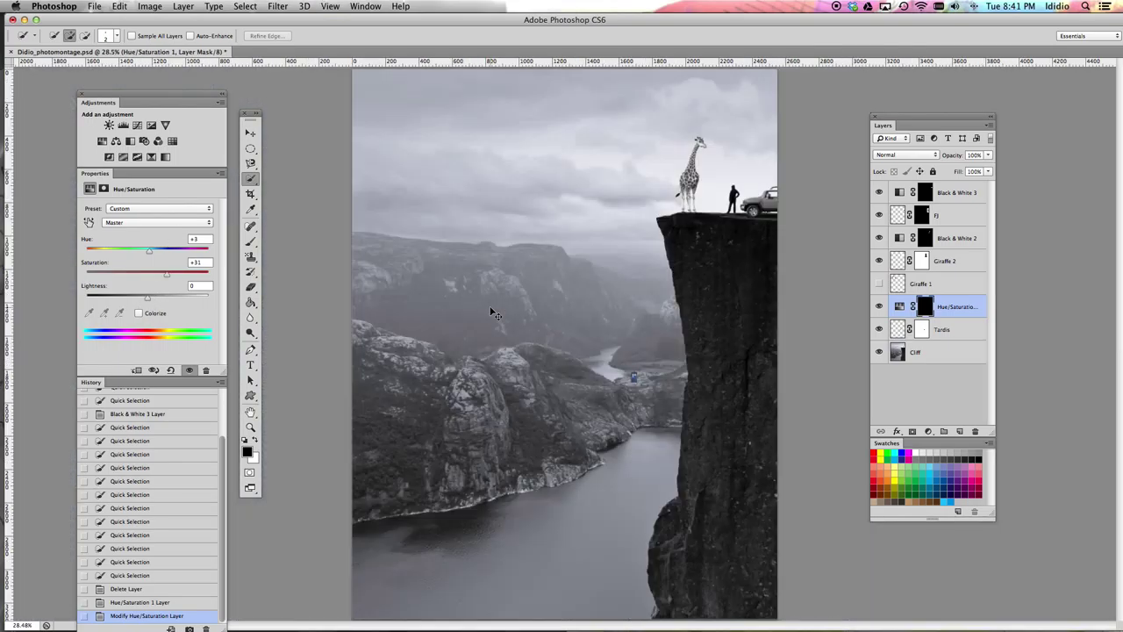